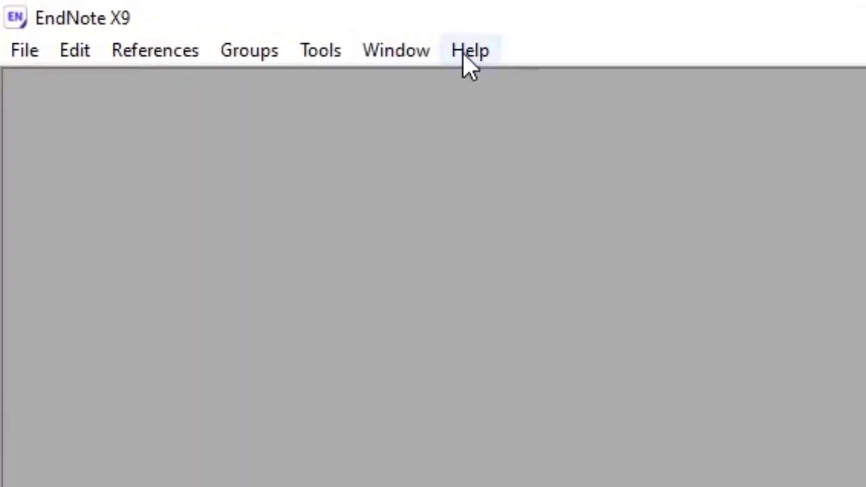
# Step: Start a new library and save it as My EndNote Library.enl in Documents
pyautogui.click(26, 59)
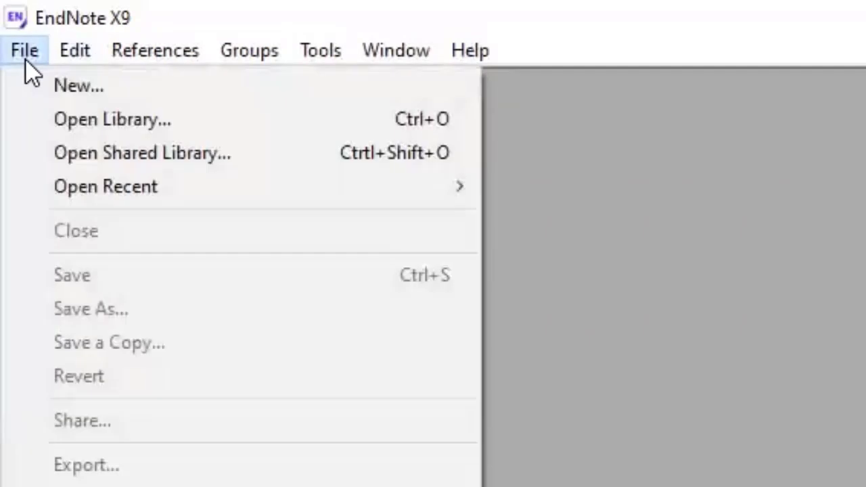
pyautogui.click(54, 98)
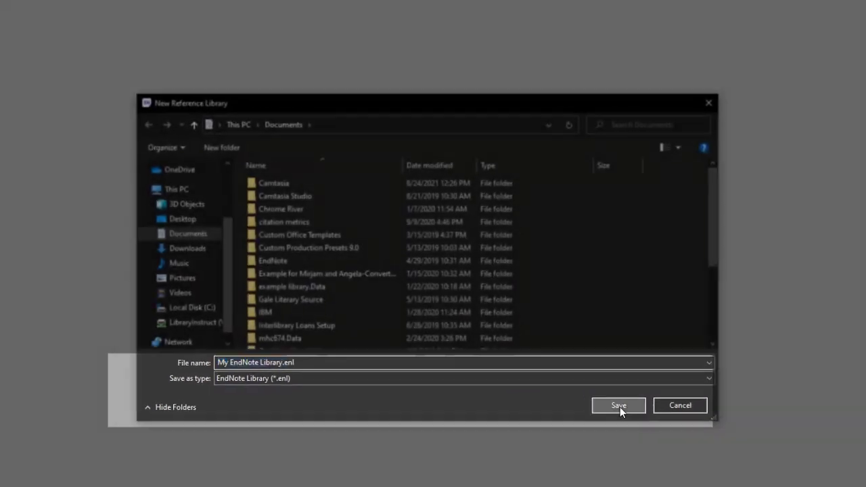
pyautogui.click(617, 410)
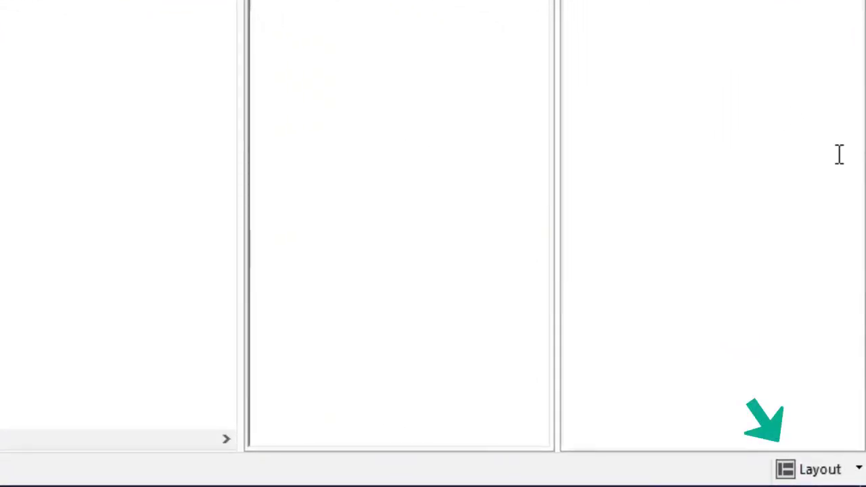
# Step: Switch the reference panel layout to Bottom - Split
pyautogui.click(831, 476)
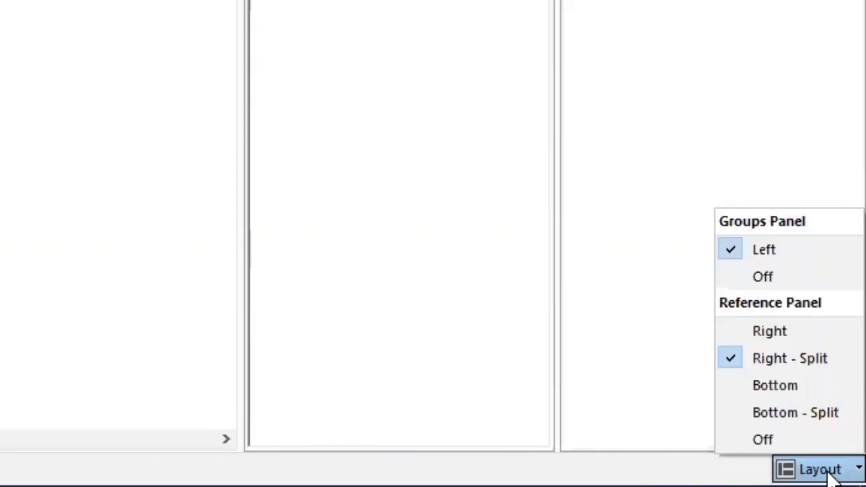
pyautogui.click(834, 412)
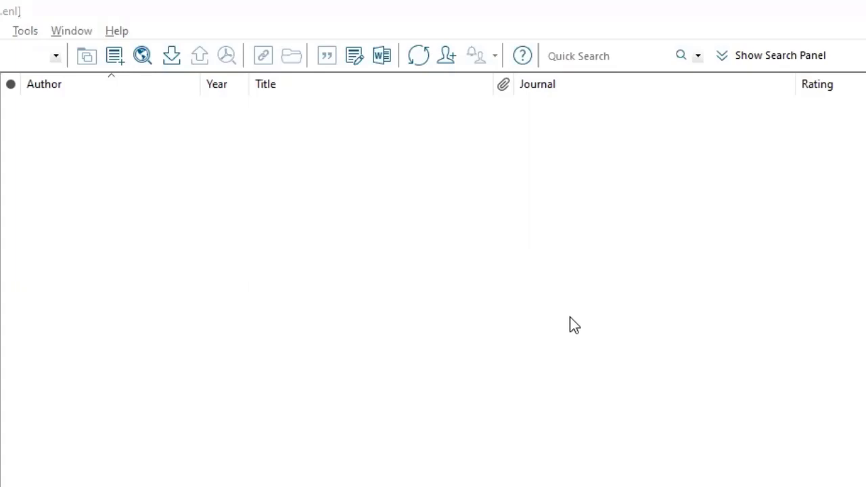
# Step: Hide the Read/Unread Status and Rating columns from the reference list
pyautogui.rightClick(107, 91)
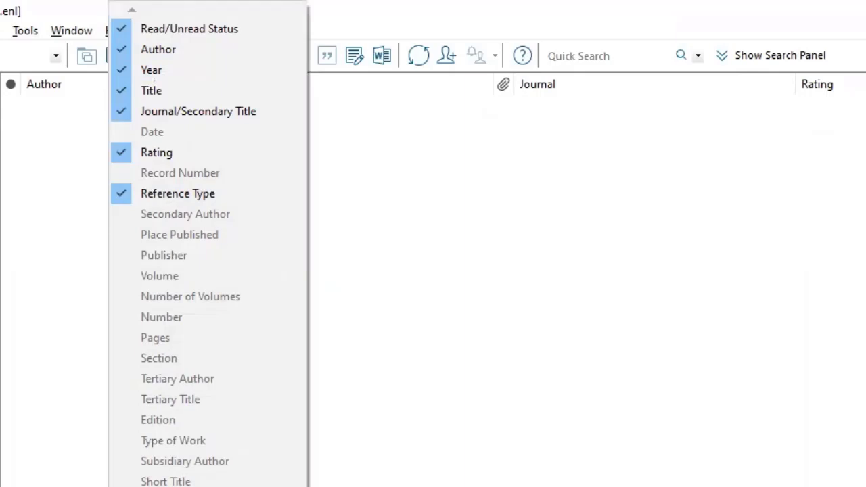
pyautogui.click(220, 28)
pyautogui.rightClick(82, 77)
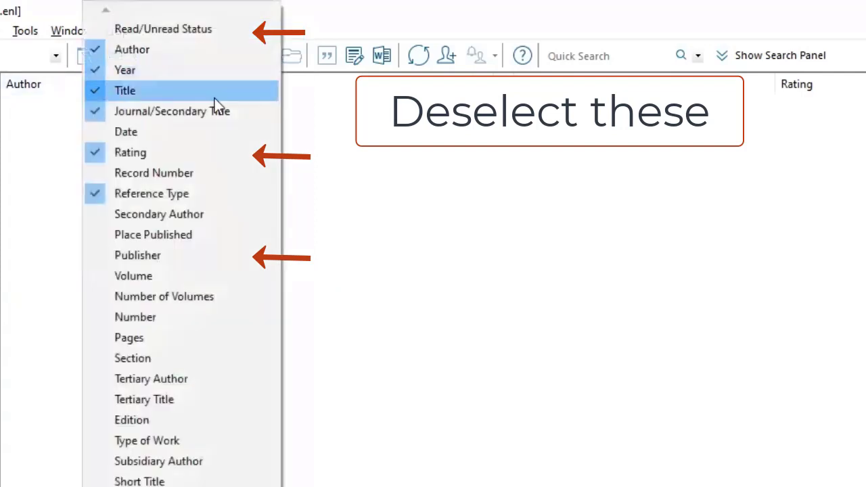
pyautogui.click(209, 153)
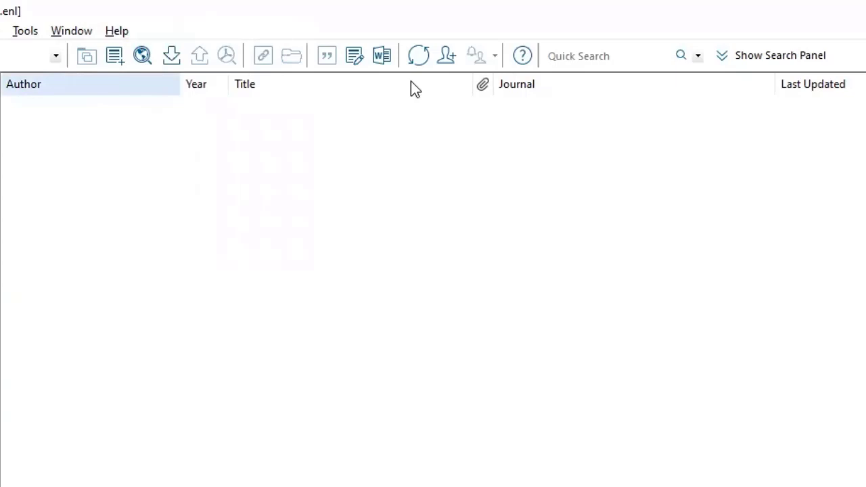
# Step: Add the Name of Database and Database Provider columns to the reference list
pyautogui.rightClick(131, 84)
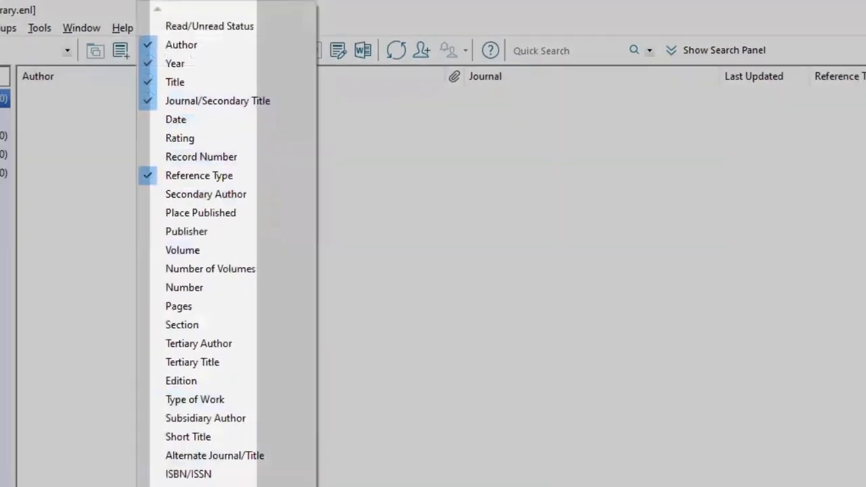
pyautogui.scroll(-5, 259, 475)
pyautogui.scroll(-2, 203, 439)
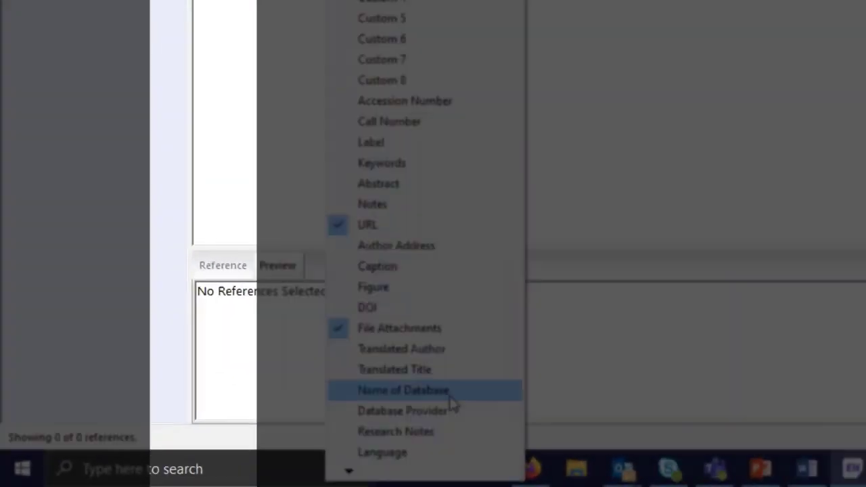
pyautogui.click(215, 439)
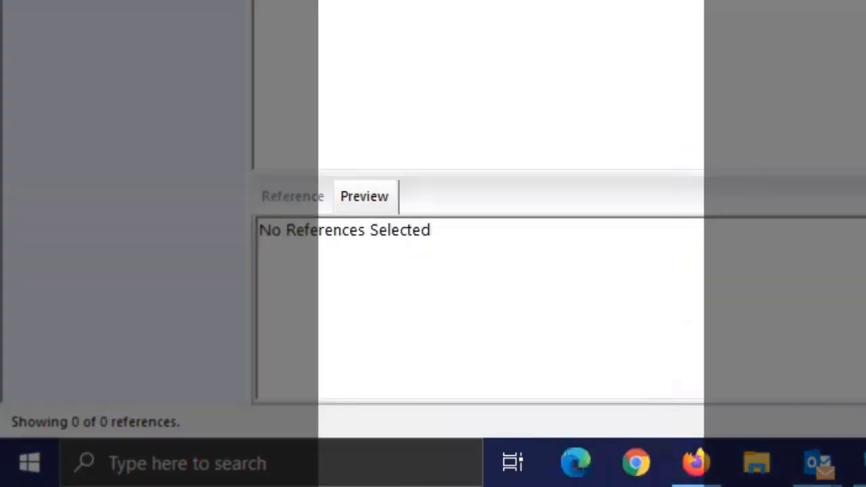
pyautogui.rightClick(498, 166)
pyautogui.scroll(-3, 487, 236)
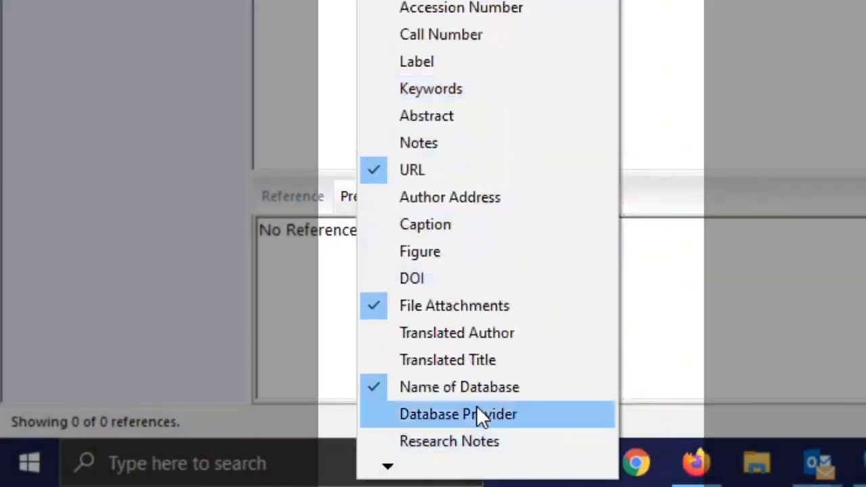
pyautogui.click(477, 415)
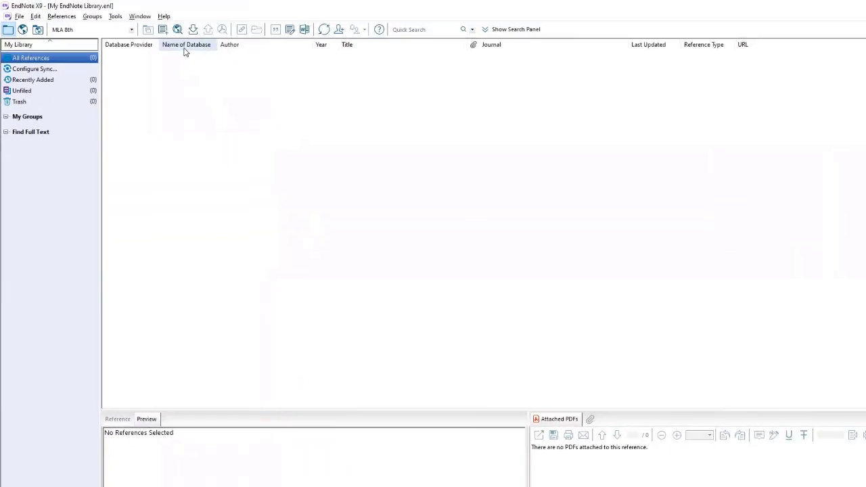
# Step: Reorder the columns so Name of Database, then Database Provider, sit between Reference Type and URL
pyautogui.moveTo(724, 44); pyautogui.dragTo(731, 45)
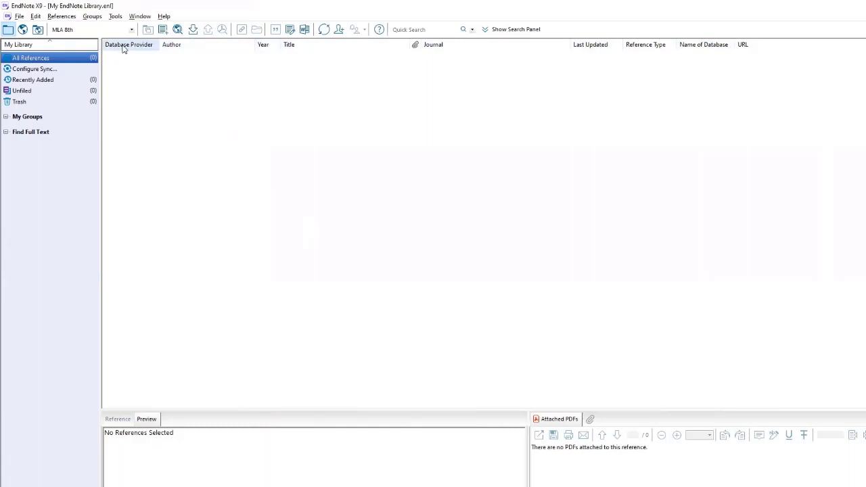
pyautogui.moveTo(123, 47); pyautogui.dragTo(723, 45)
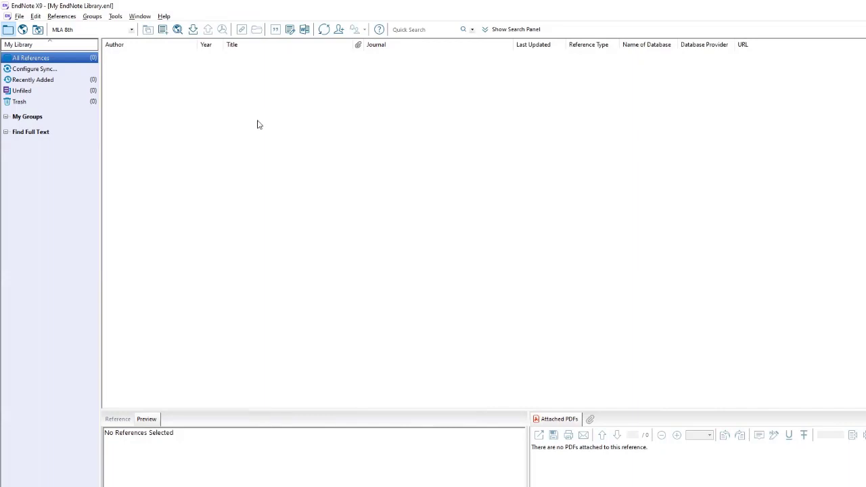
# Step: Set the output style to Annotated, then reopen the output style list
pyautogui.click(131, 30)
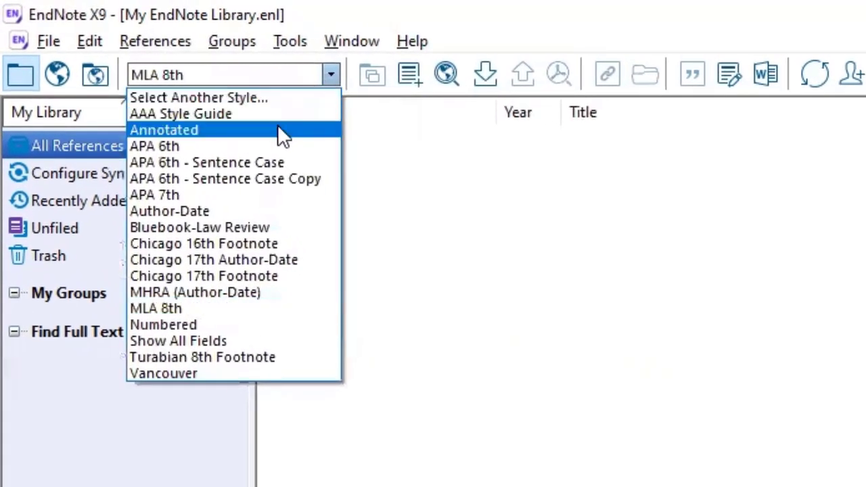
pyautogui.click(277, 126)
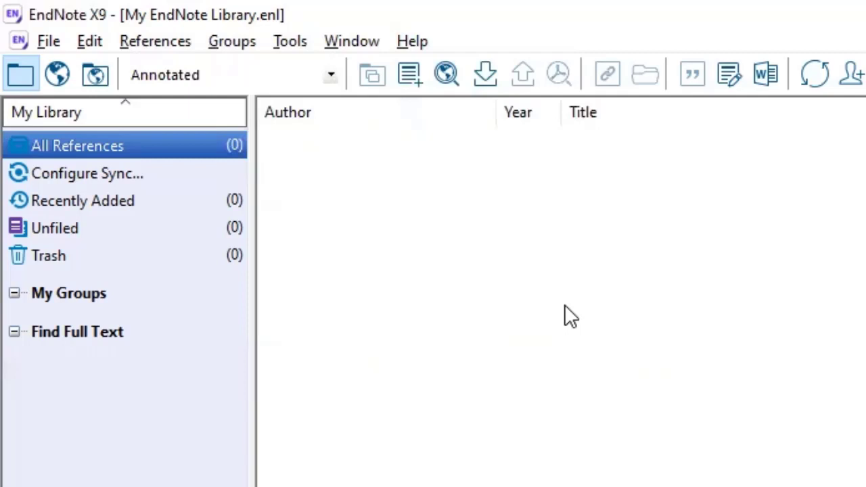
pyautogui.click(332, 76)
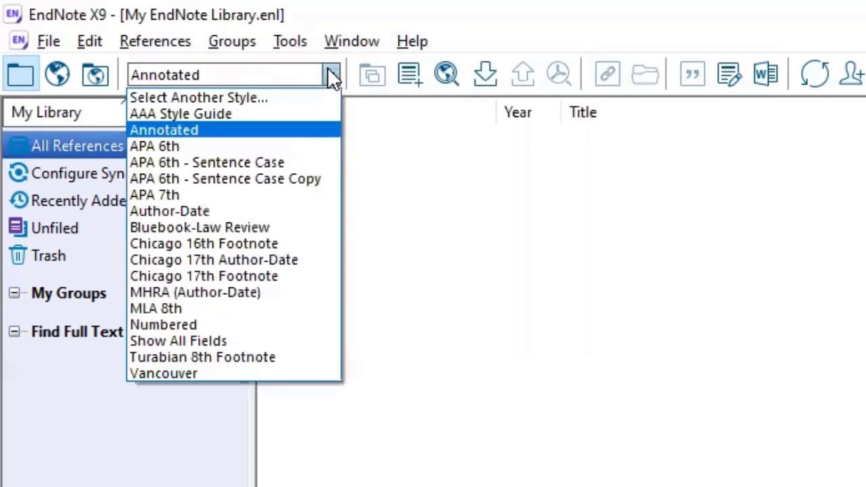
# Step: Choose Archives Virology under Select Another Style and confirm it in the style dropdown
pyautogui.click(285, 100)
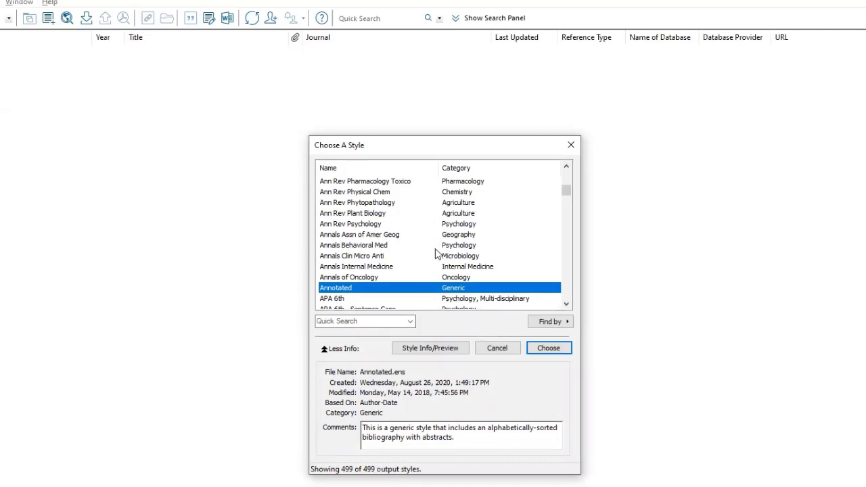
pyautogui.scroll(-3, 379, 232)
pyautogui.scroll(-4, 378, 232)
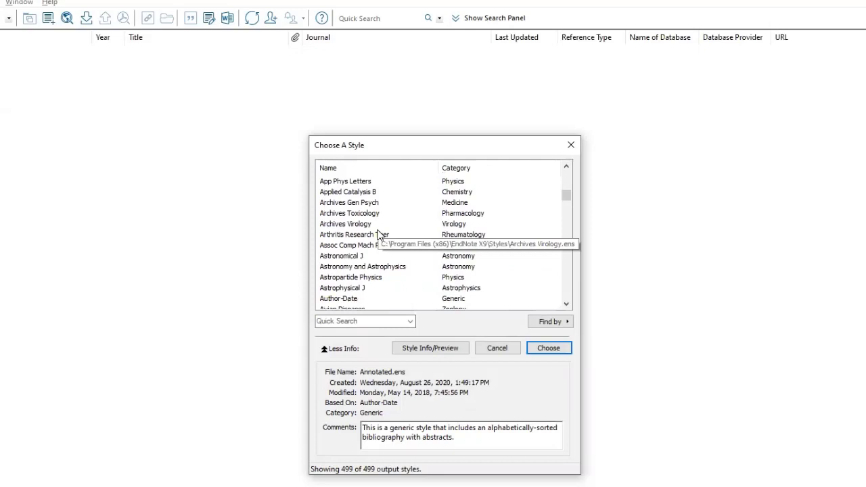
pyautogui.click(362, 227)
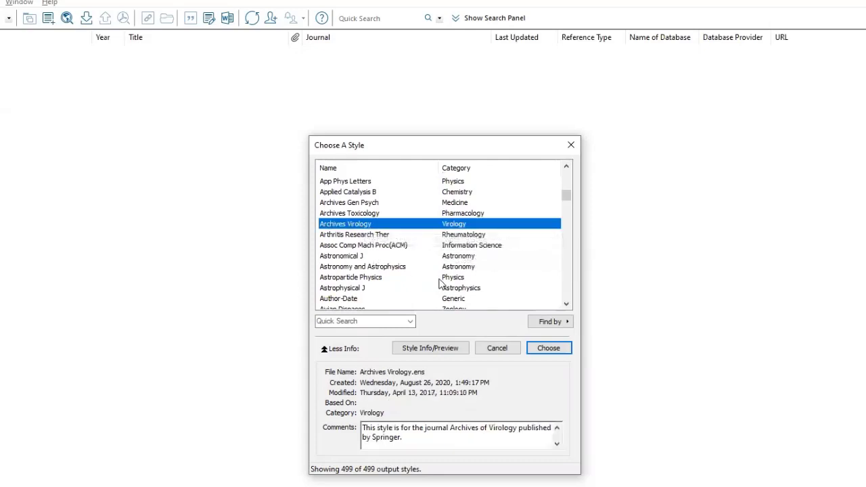
pyautogui.click(548, 349)
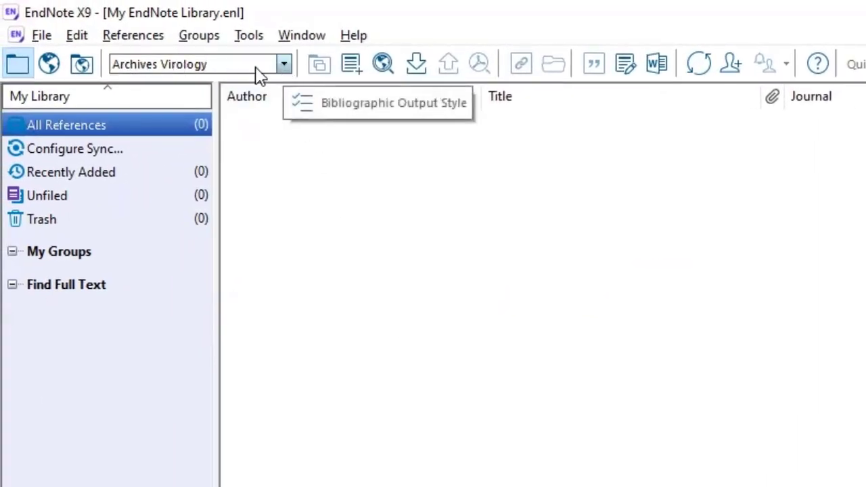
pyautogui.click(284, 65)
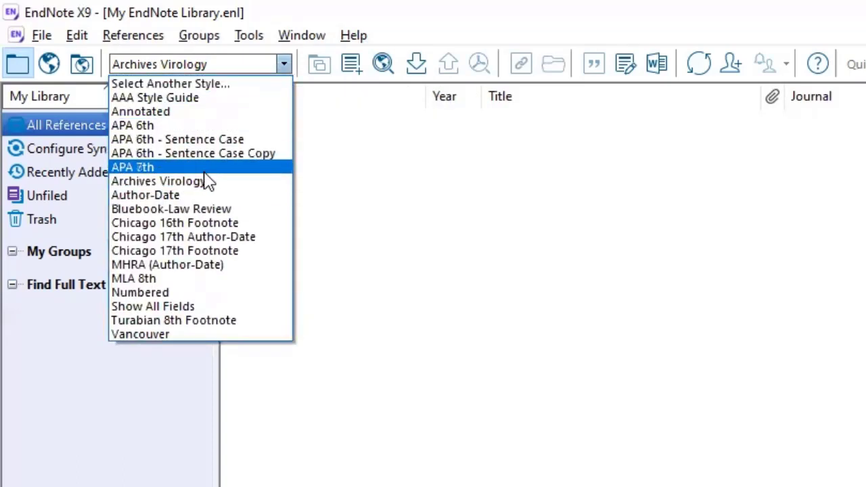
pyautogui.click(737, 280)
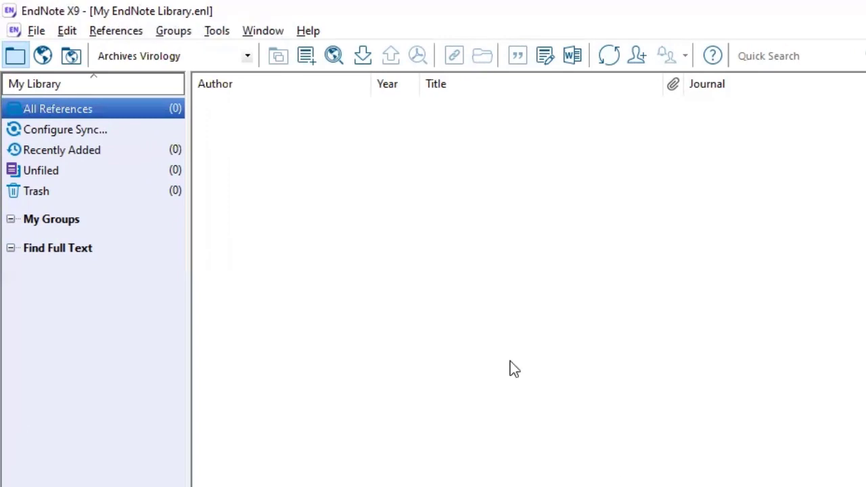
# Step: Create a group set from the Groups menu and name it Nursing
pyautogui.click(174, 31)
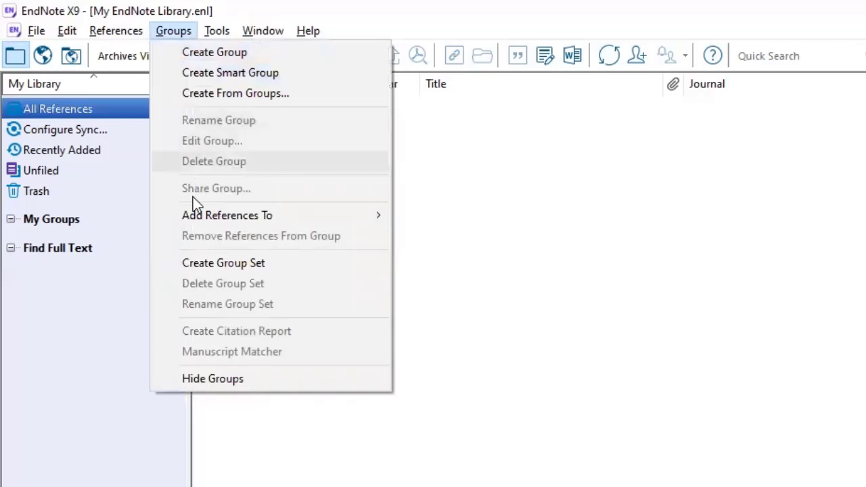
pyautogui.click(181, 265)
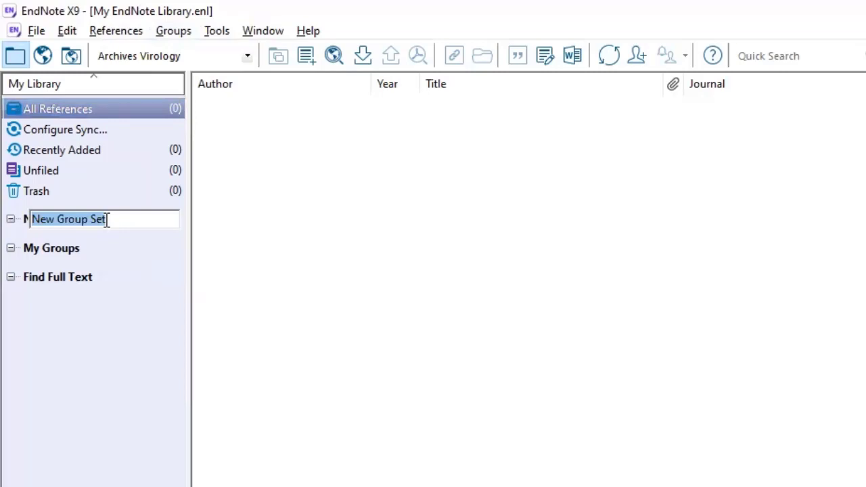
pyautogui.write('Nursing')
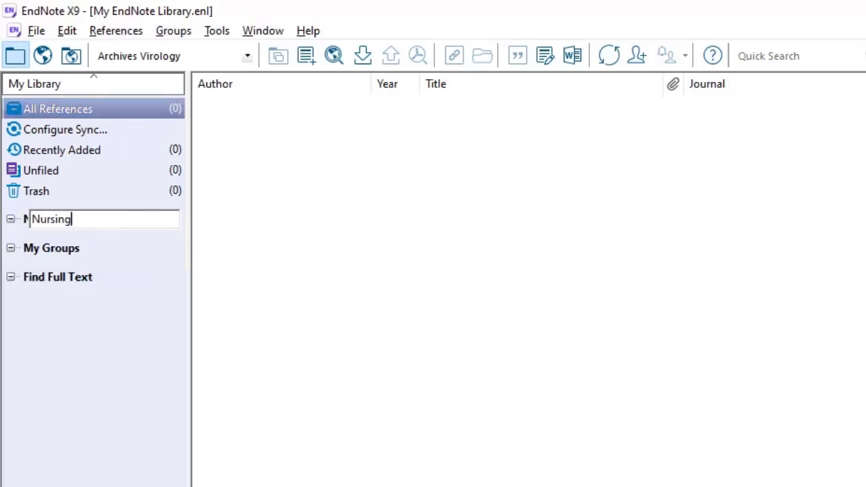
pyautogui.press('Return')
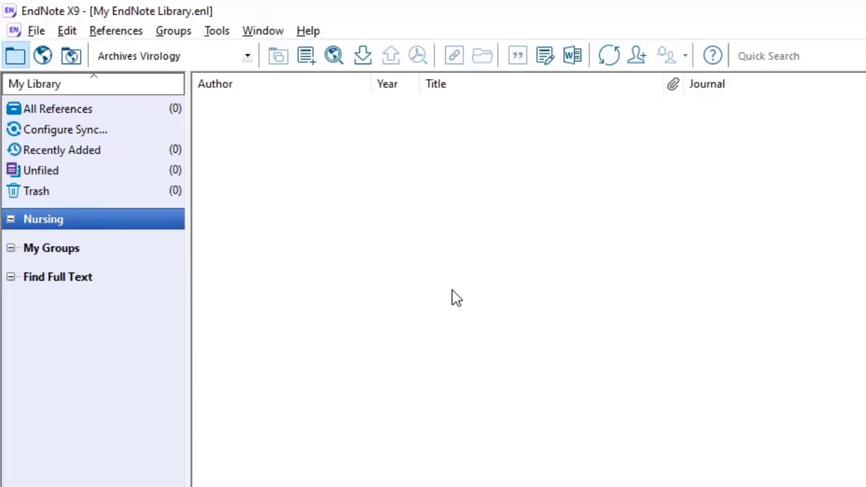
# Step: Create a new group named Patient Care under the Nursing group set
pyautogui.click(174, 31)
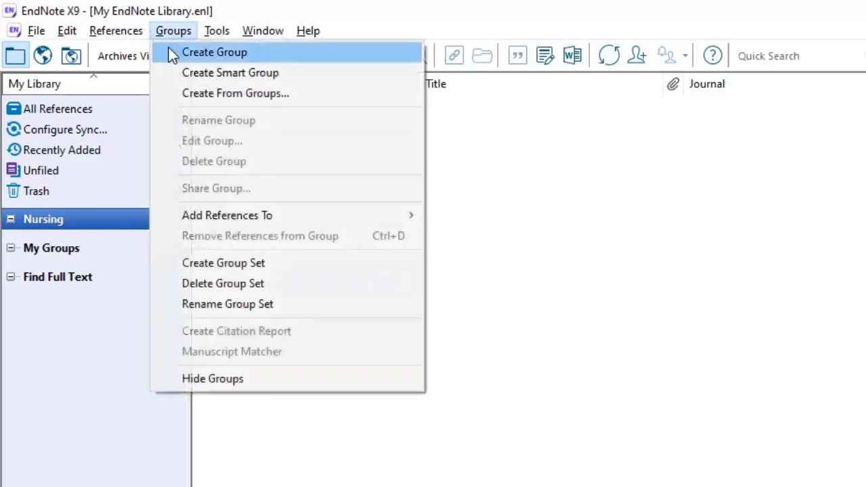
pyautogui.click(168, 52)
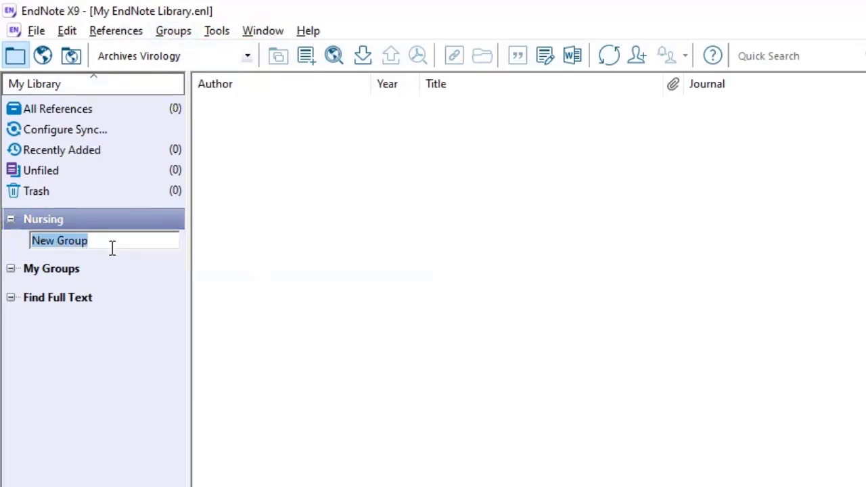
pyautogui.write('Patient Care')
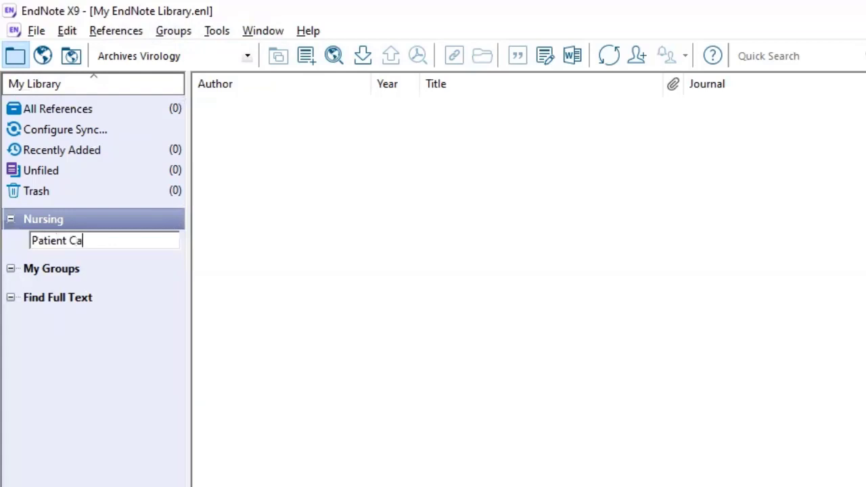
pyautogui.press('Return')
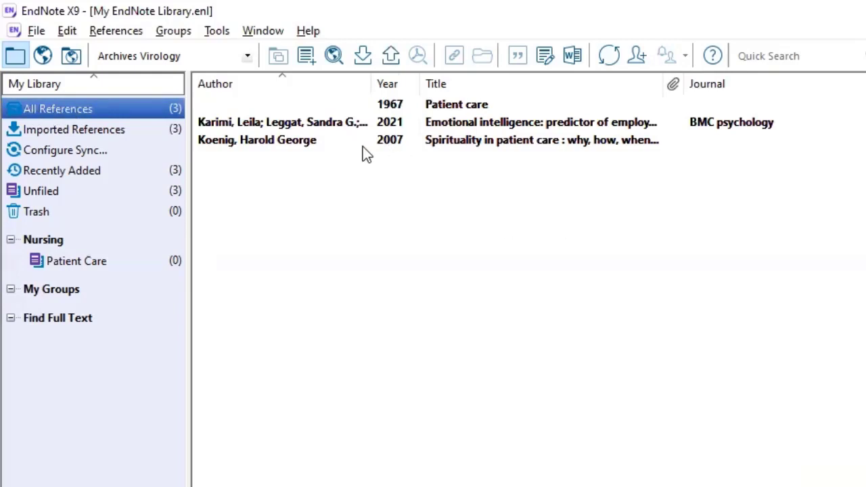
# Step: Drag the 2007 spirituality in patient care reference into Patient Care and view that group
pyautogui.click(315, 139)
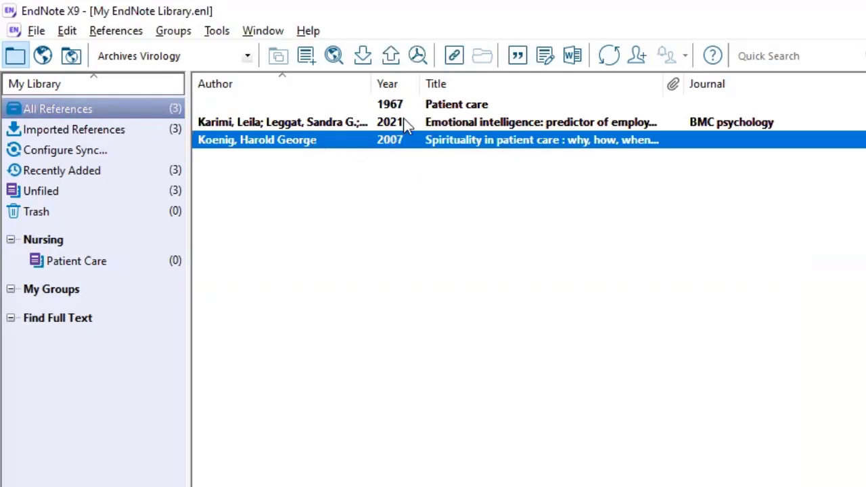
pyautogui.moveTo(351, 139); pyautogui.dragTo(125, 267)
pyautogui.click(60, 259)
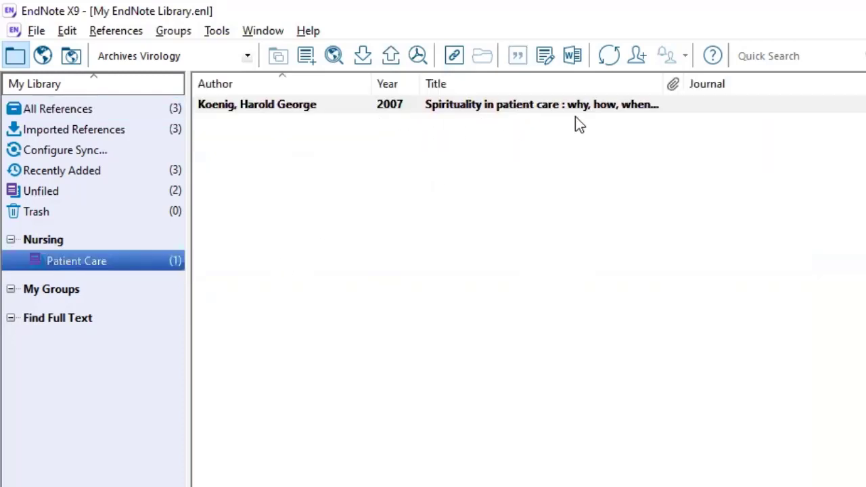